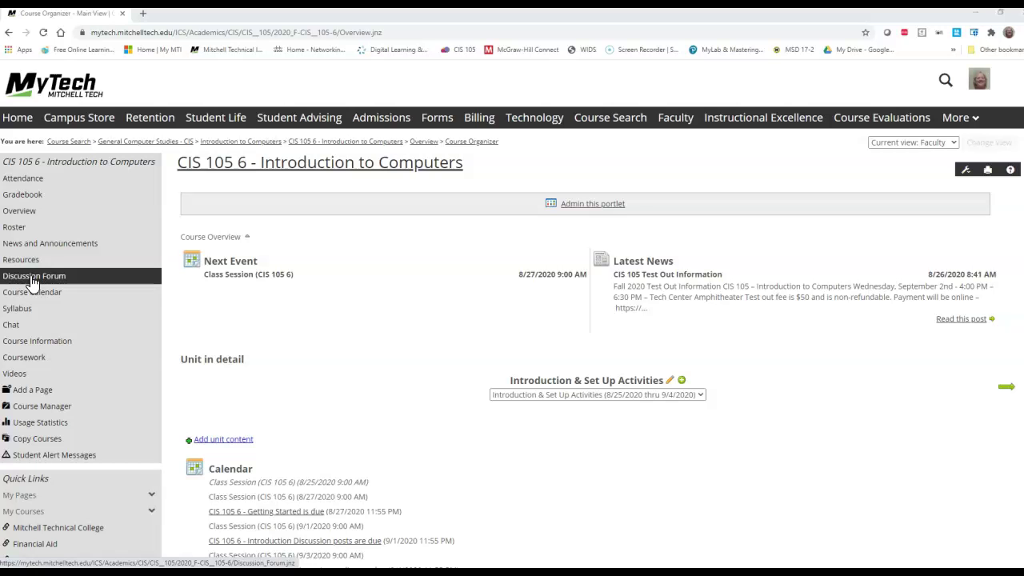
Open the Introduction Discussion assignment in the course's Coursework and switch the page to the student view
left_click(26, 361)
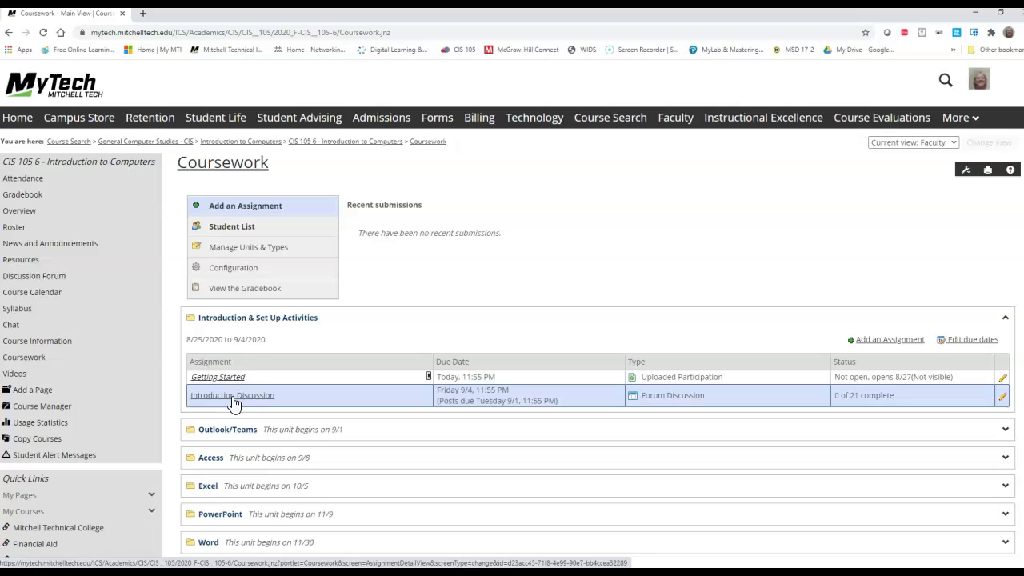
left_click(232, 398)
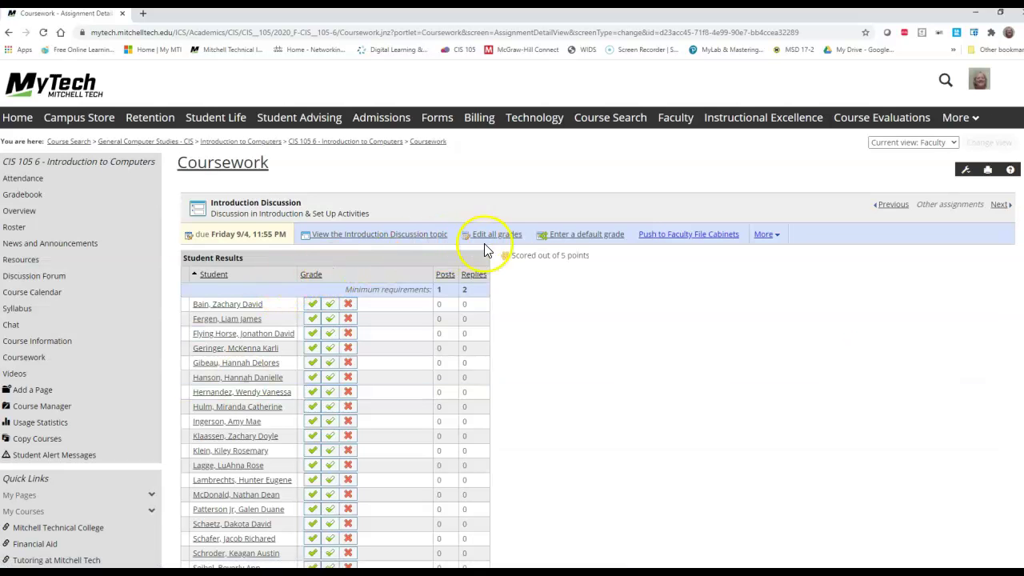
left_click(936, 142)
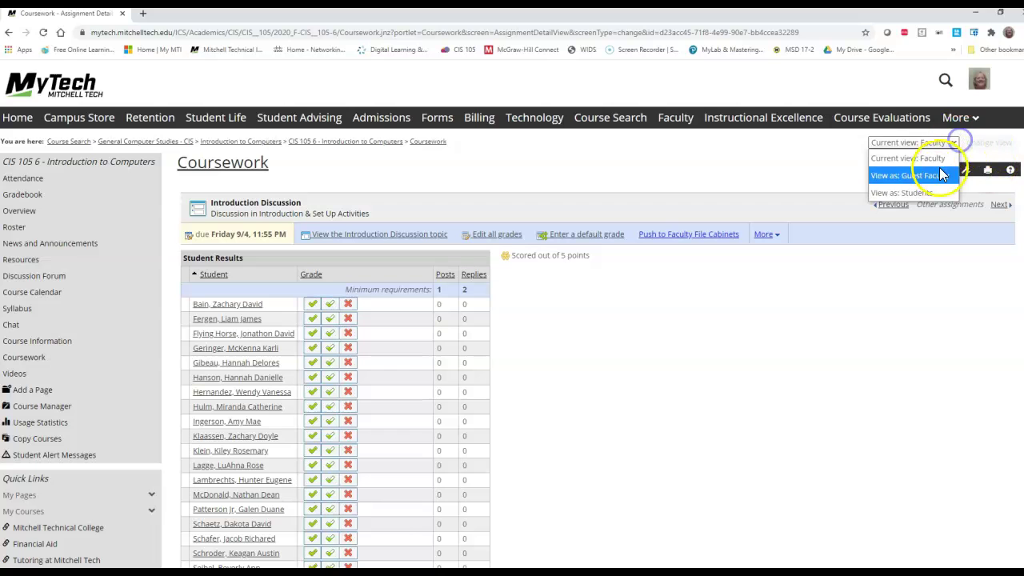
left_click(918, 195)
left_click(989, 144)
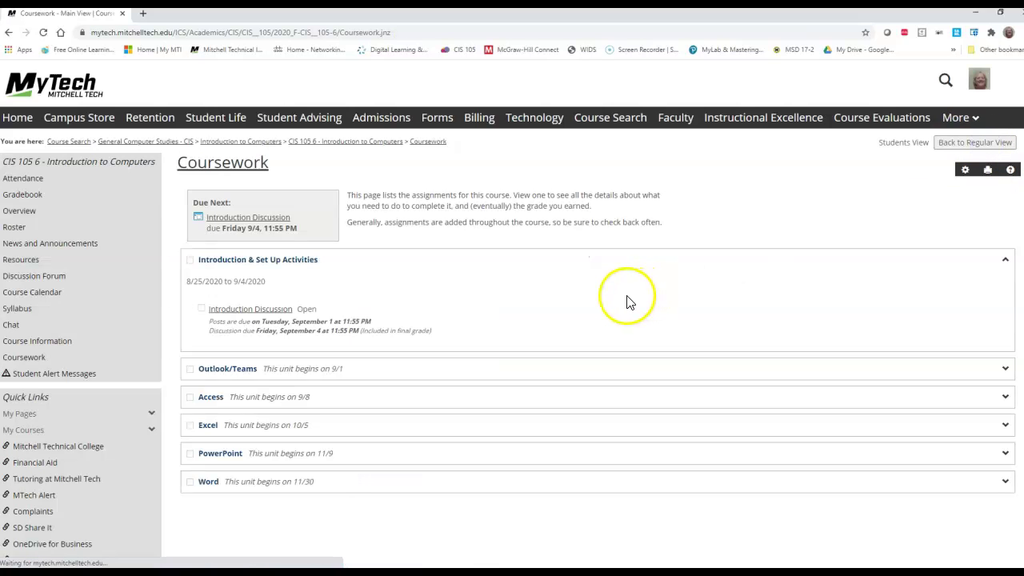
Go to Coursework in the student view and open the Introduction Discussion assignment's details
left_click(217, 311)
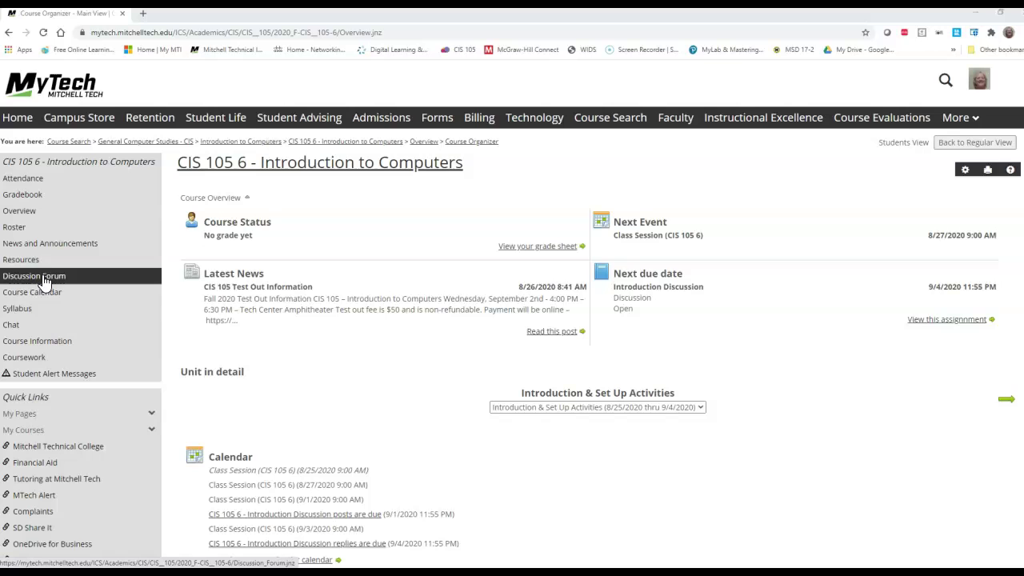
left_click(24, 358)
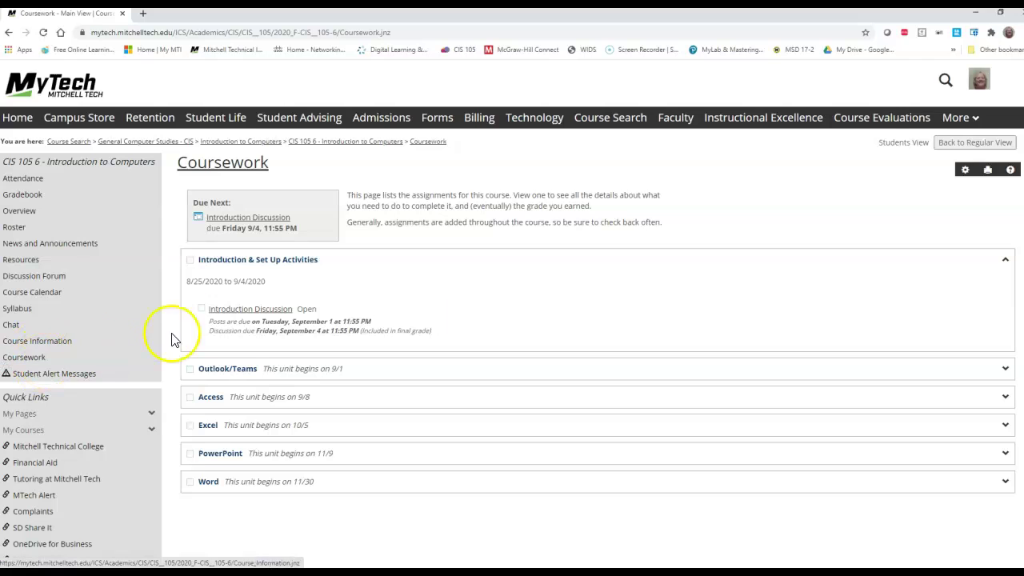
left_click(243, 312)
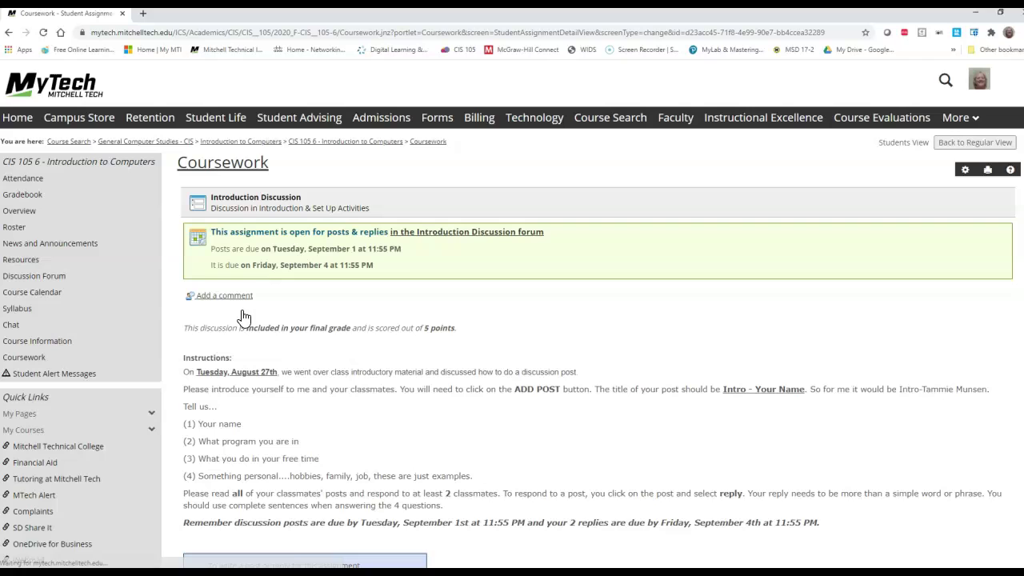
Read the Introduction Discussion's instructions, due dates, and summary of required posts and replies
scroll(512, 315, "down", 1)
scroll(525, 314, "down", 1)
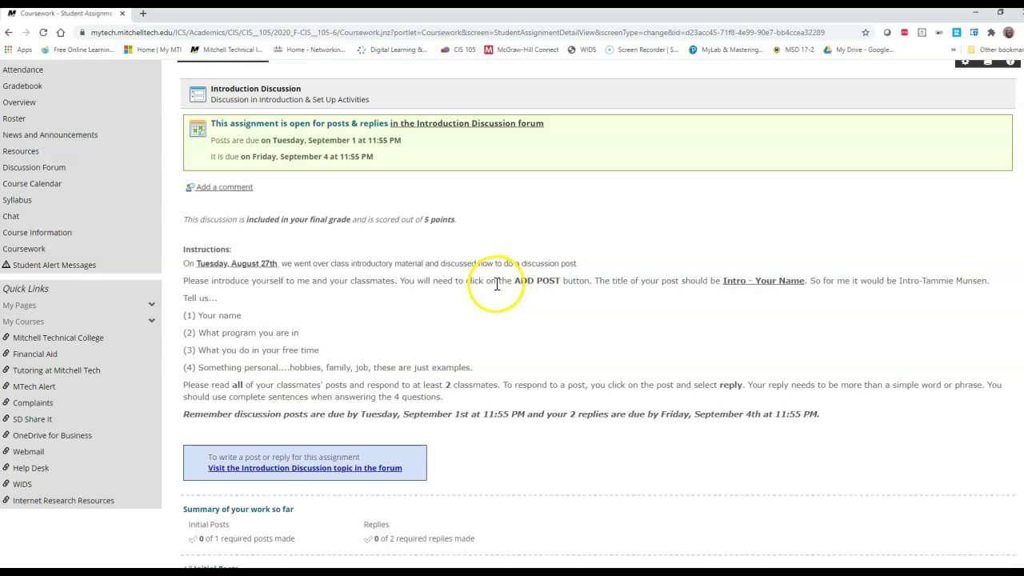
scroll(539, 314, "down", 1)
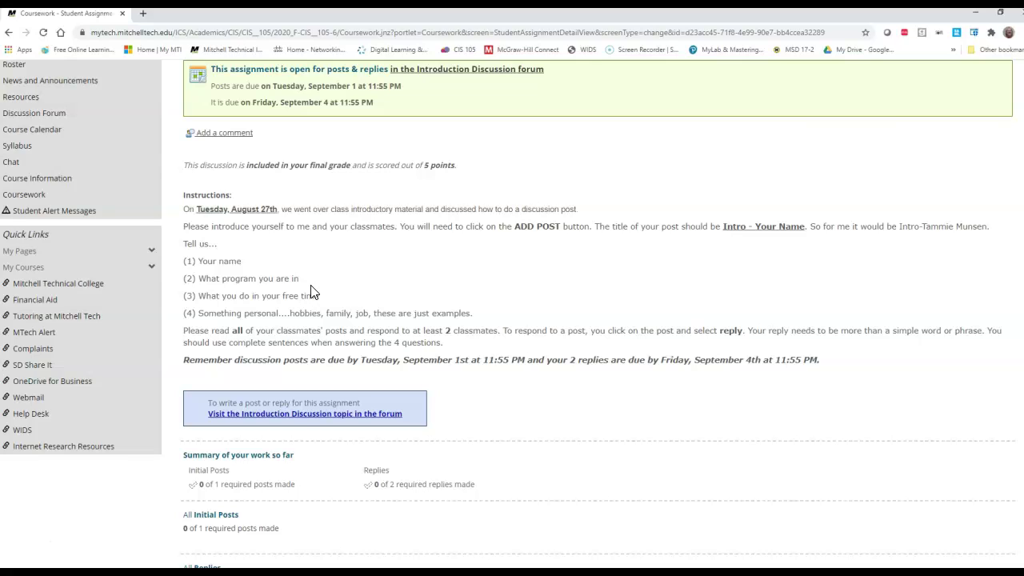
left_click(312, 292)
left_click(515, 317)
left_click(529, 322)
left_click(525, 327)
left_click(493, 305)
scroll(458, 328, "down", 1)
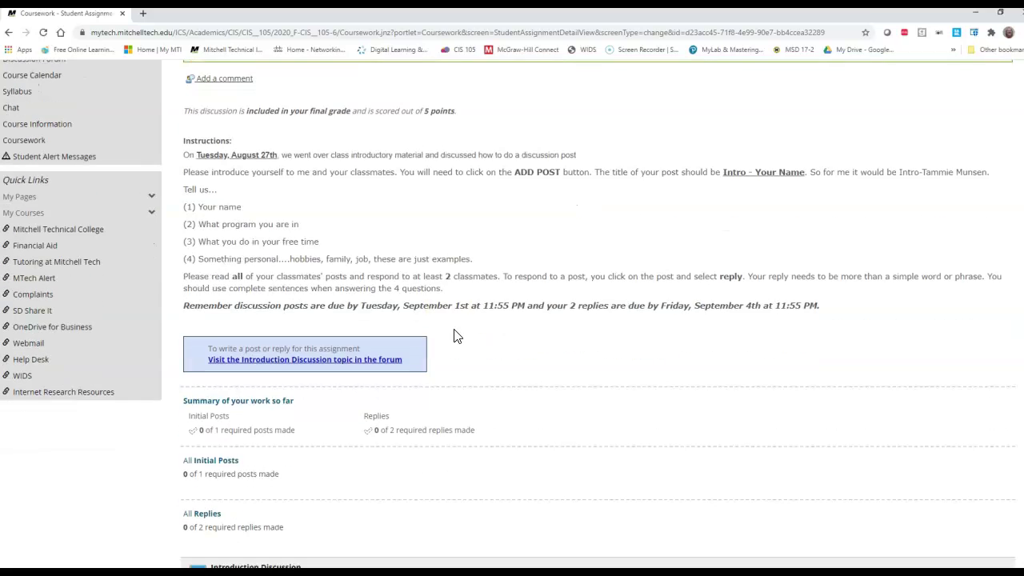
scroll(453, 336, "down", 1)
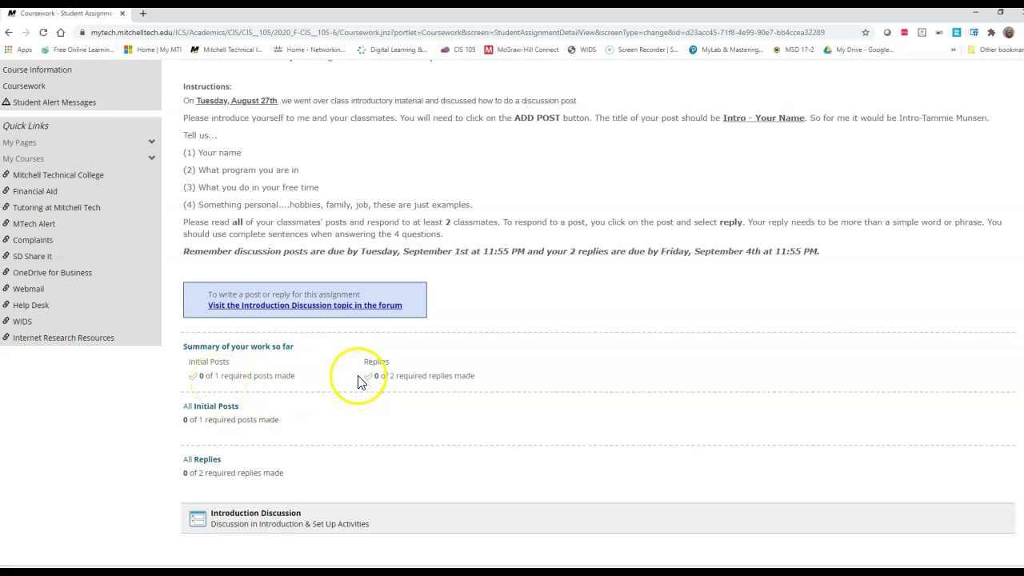
View the Introduction Discussion topic through the assignment's forum link and again through the Discussion Forum page
left_click(279, 307)
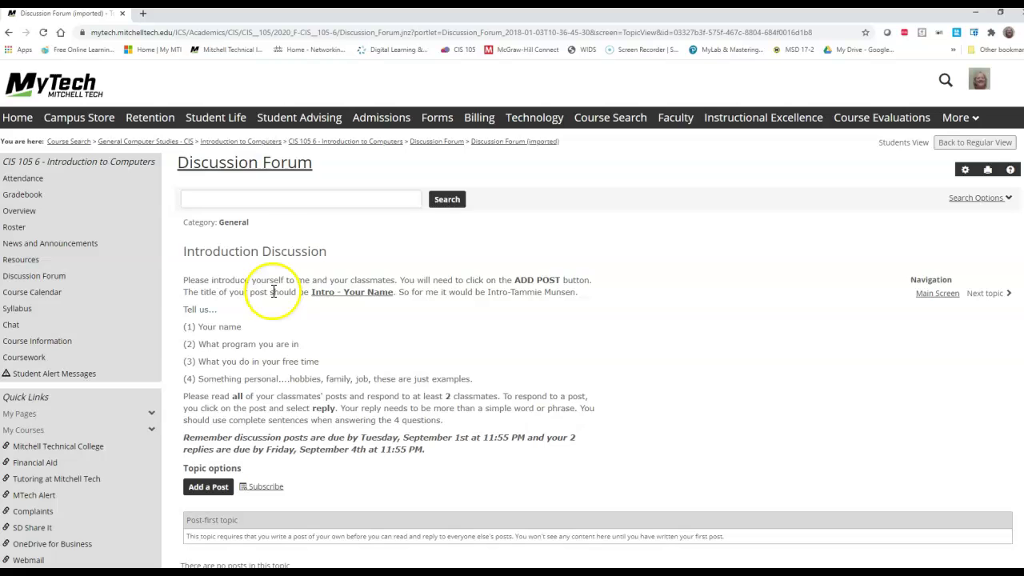
left_click(52, 278)
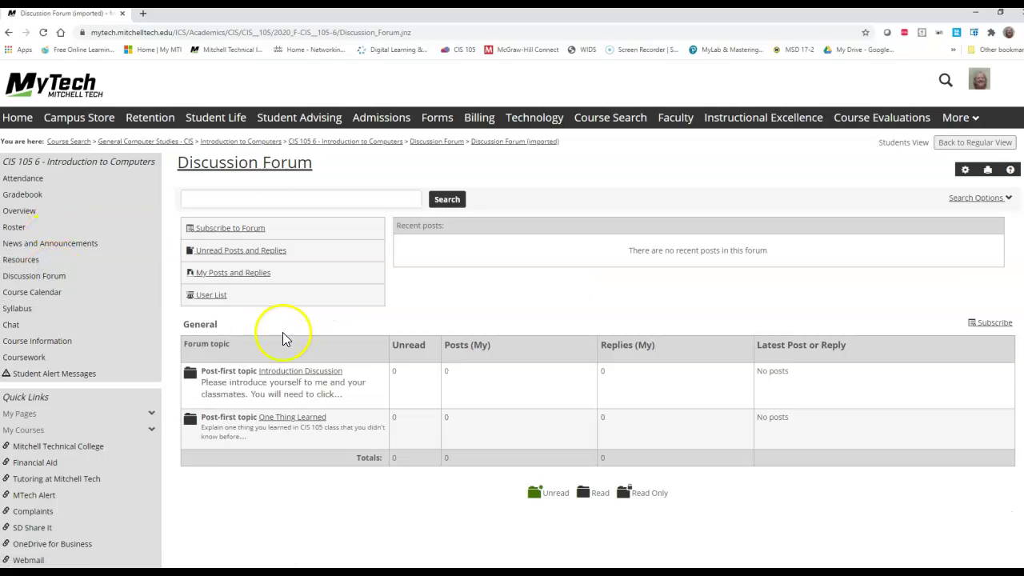
left_click(306, 371)
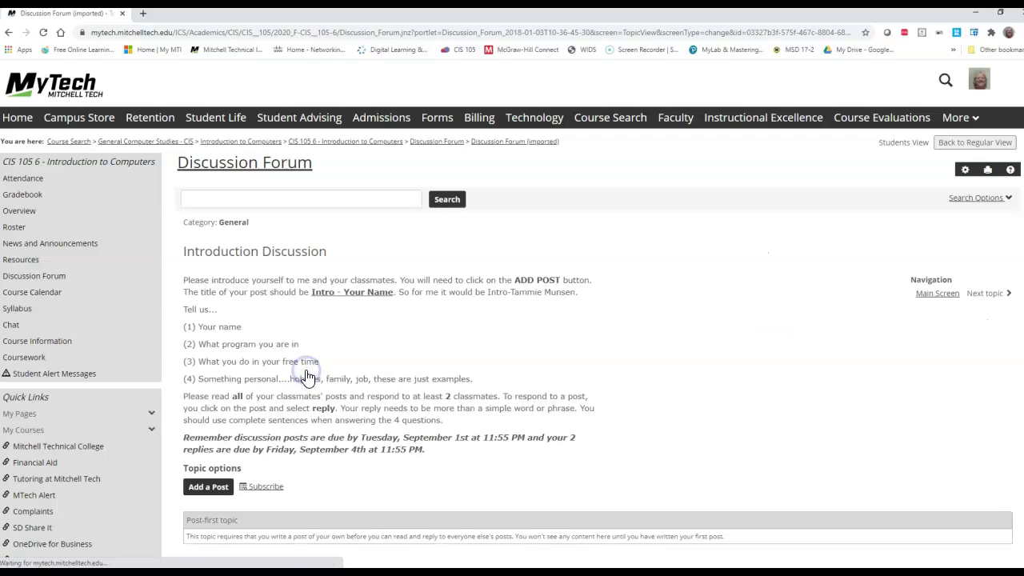
scroll(369, 324, "down", 1)
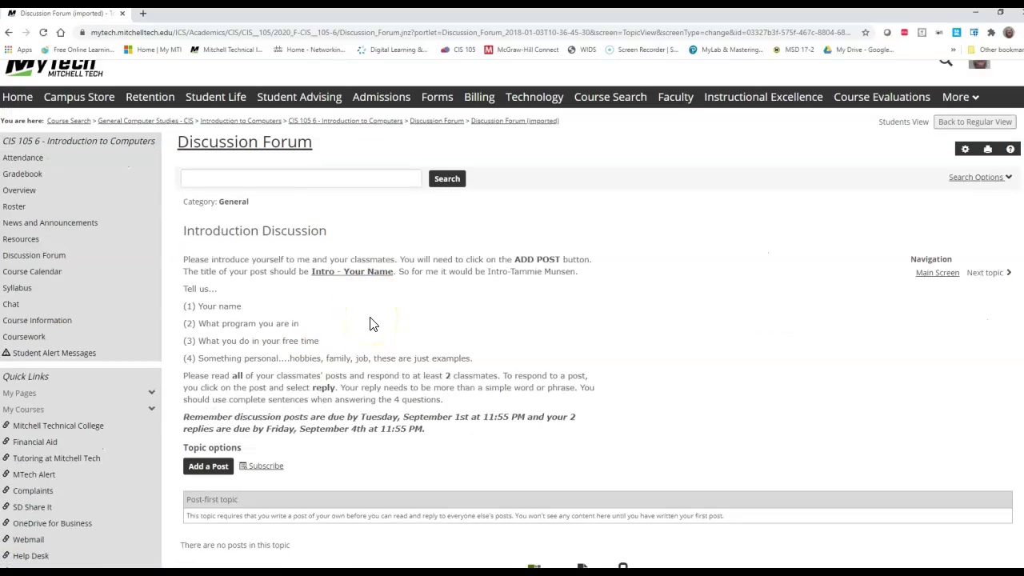
left_click(379, 317)
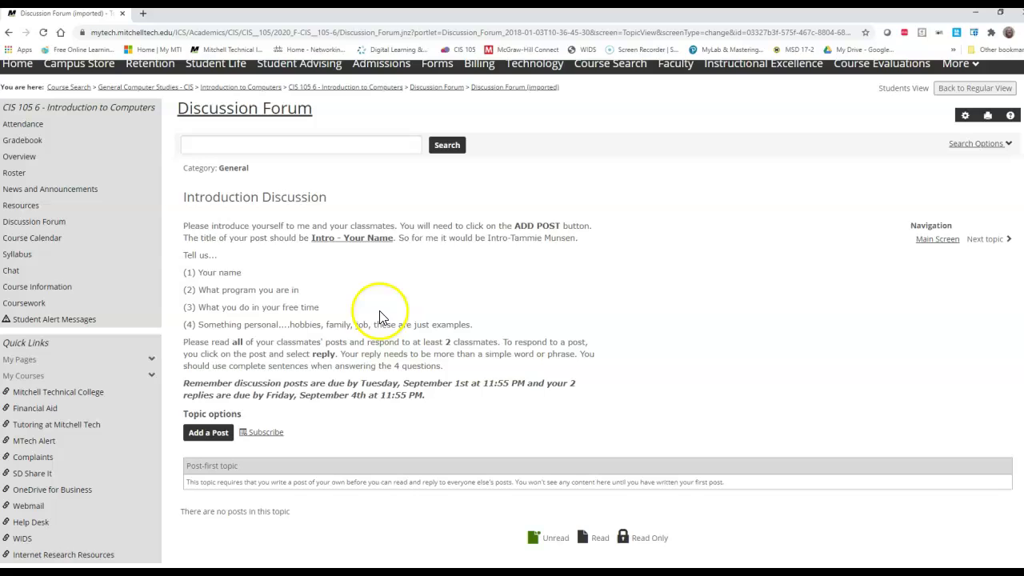
left_click(207, 433)
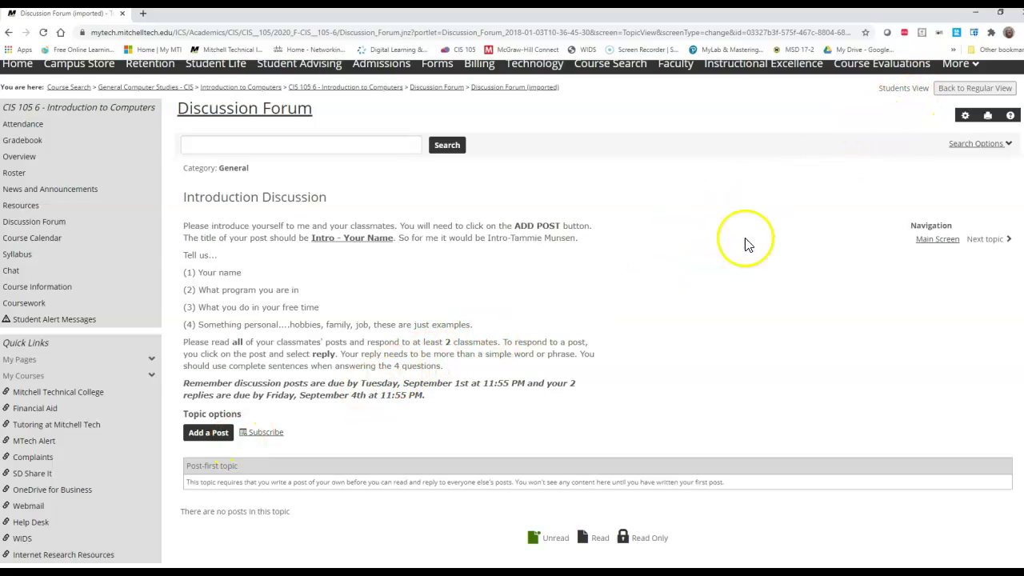
Return to the regular faculty view and start a new post in the Introduction Discussion topic
left_click(964, 88)
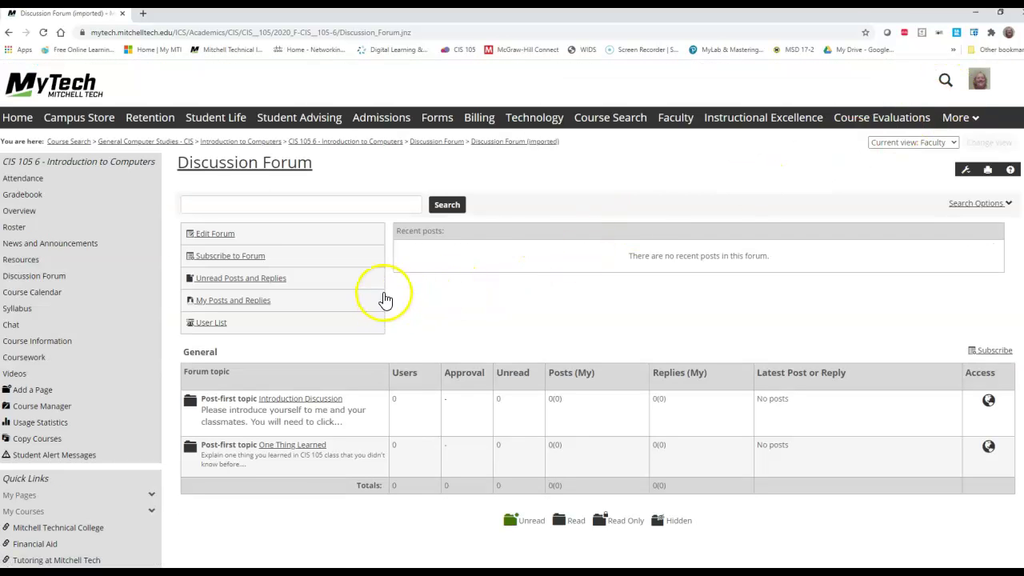
left_click(293, 399)
scroll(336, 357, "down", 2)
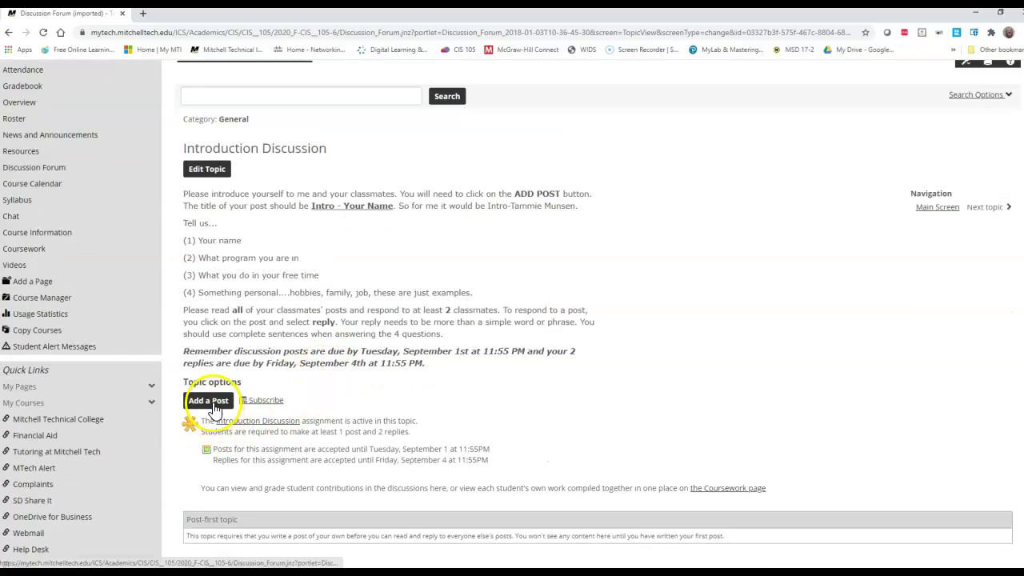
left_click(208, 348)
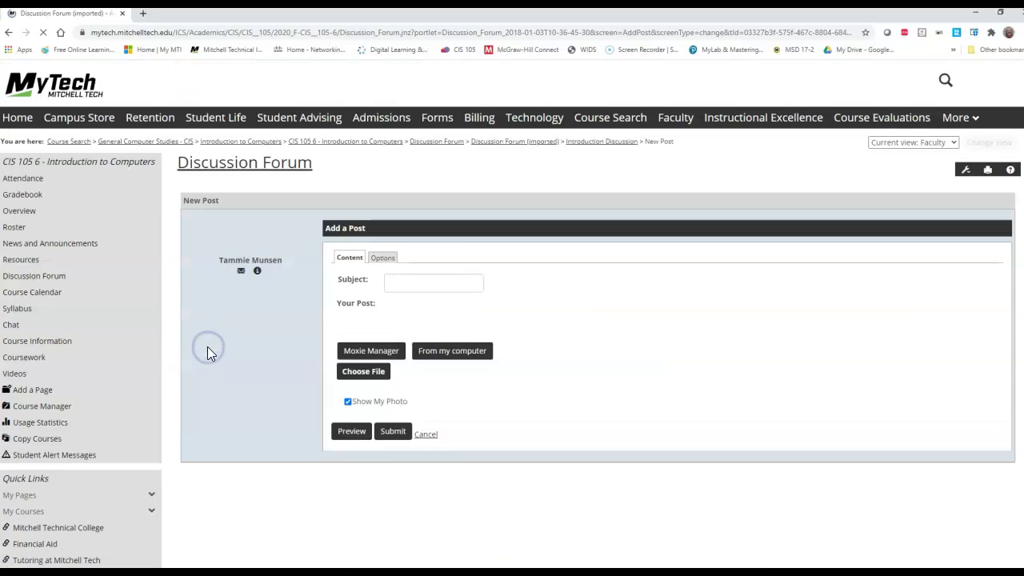
Set the post's subject to "Intro-" followed by the author's full name
left_click(401, 283)
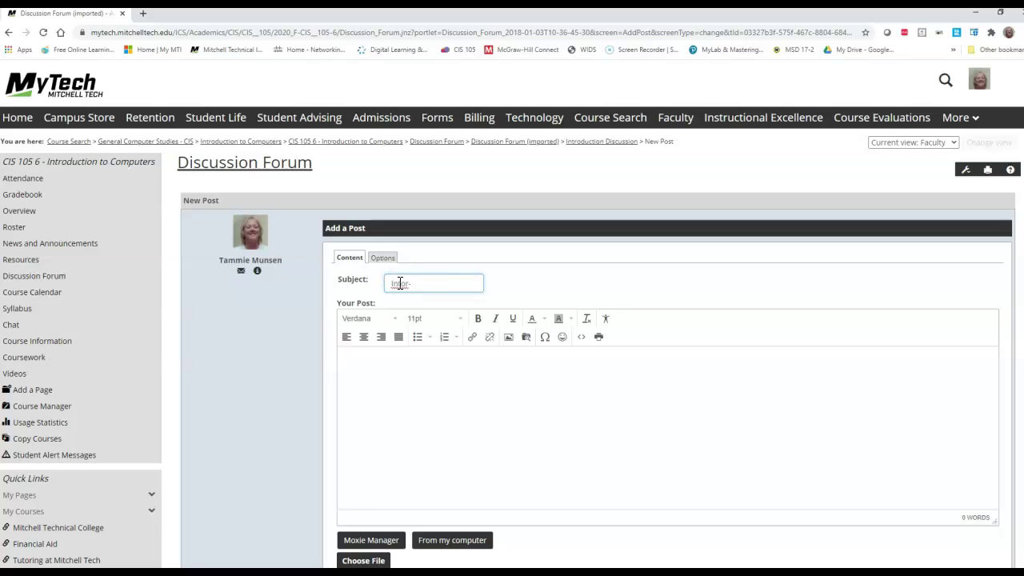
type("Intor- Tammie Munsen")
double_click(400, 283)
type("Into")
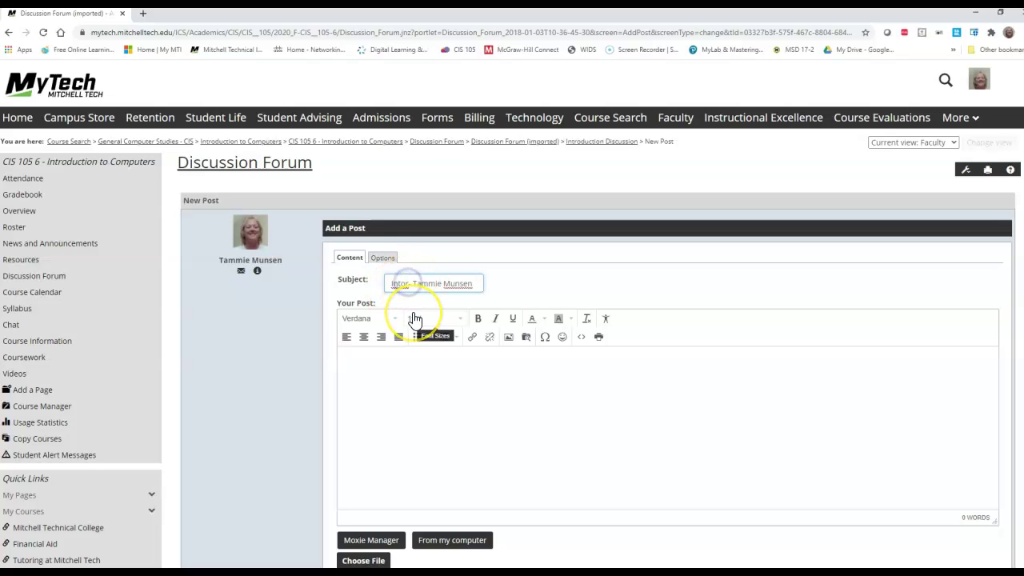
key("BackSpace")
type("ro")
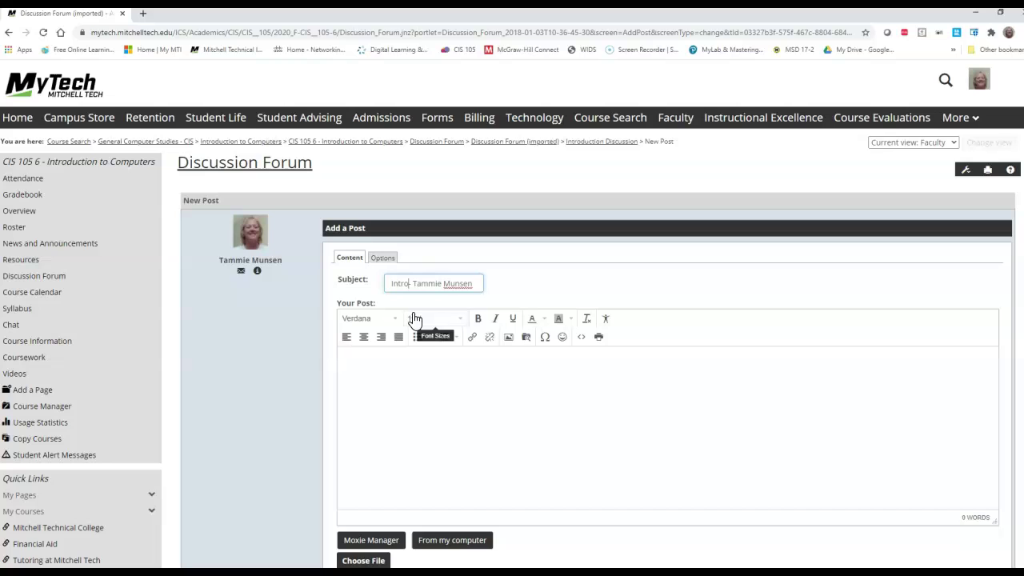
Write "Hi, my name is" with the author's full name, followed by "I am from White Lake, SD. I am in the Engineering Division at Mitchell Tech"
left_click(386, 359)
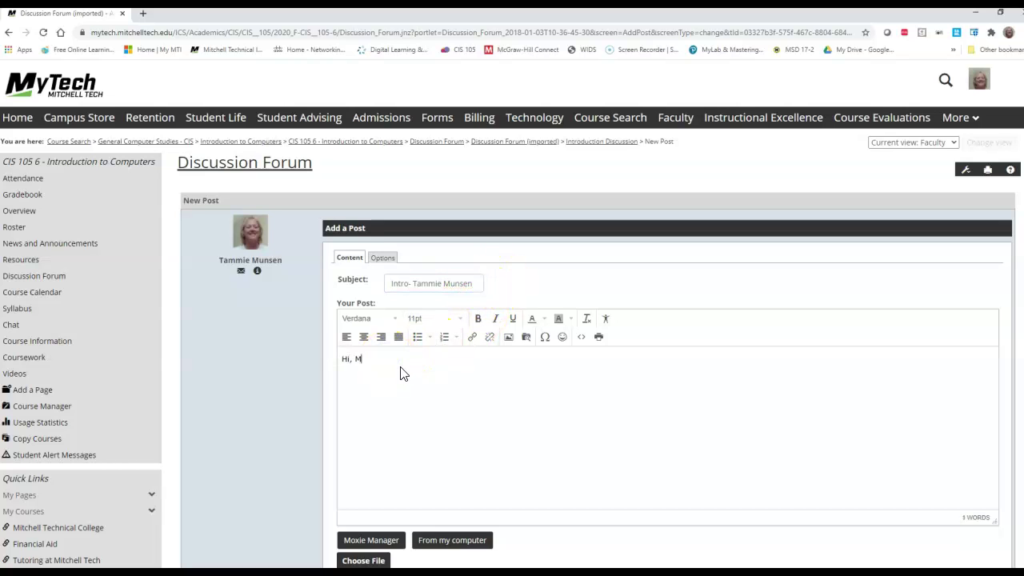
type("Hi, My Name is")
key("BackSpace")
key("BackSpace")
key("BackSpace")
key("BackSpace")
key("BackSpace")
key("BackSpace")
key("BackSpace")
key("BackSpace")
key("BackSpace")
type("my name is tammie")
key("BackSpace")
key("BackSpace")
key("BackSpace")
key("BackSpace")
key("BackSpace")
key("BackSpace")
type("Tammie Munsen. I am from White Lake, S")
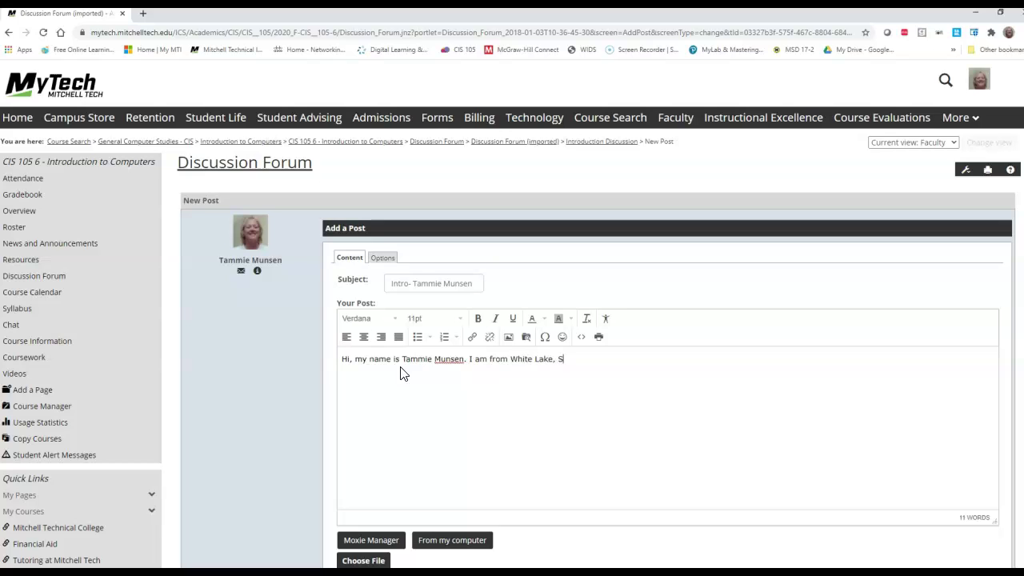
type("D. I am in the Engineering Division")
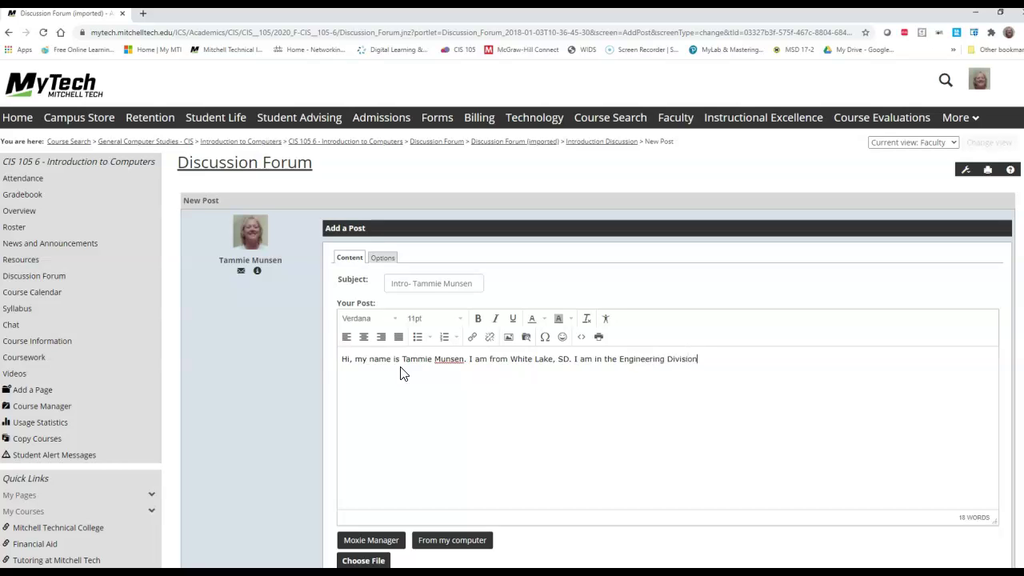
type(" at Mitchell Tech")
Add "My hobbies are camping, listening to music, swimming, and spending time with my family." and sign off with "~" and the author's first name
left_click(389, 405)
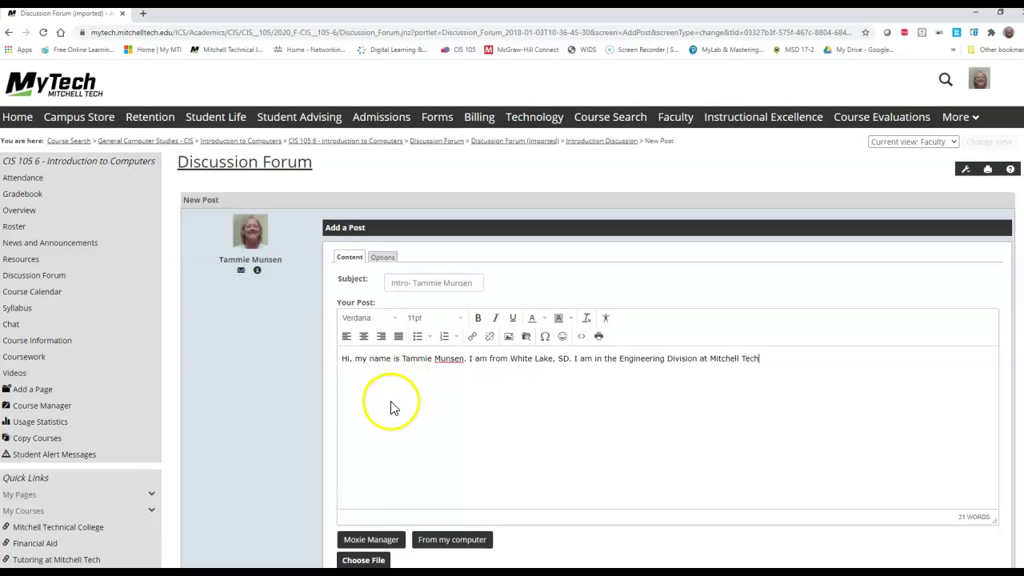
scroll(392, 405, "down", 3)
scroll(391, 407, "up", 3)
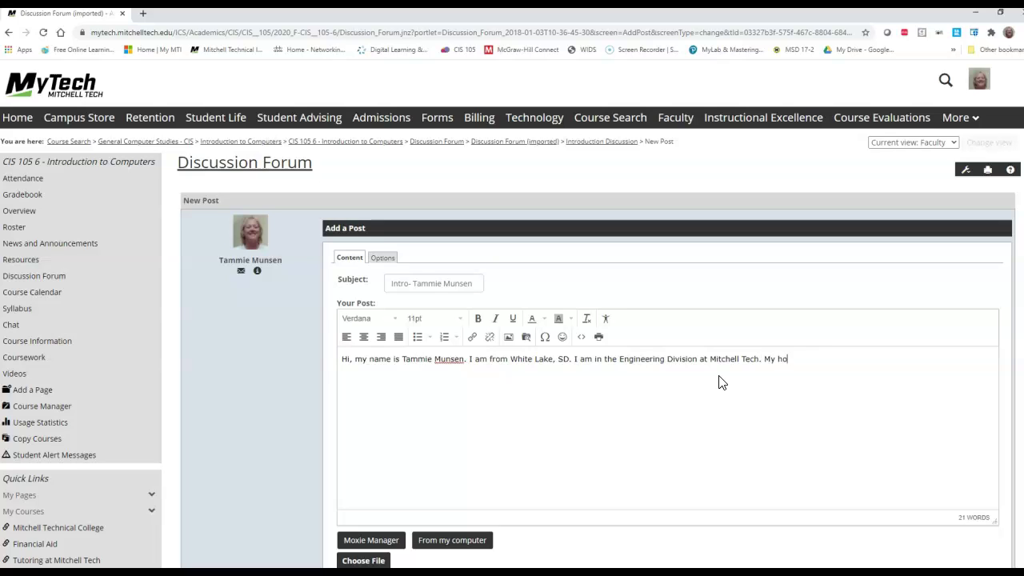
type("es are camping, listening to mu")
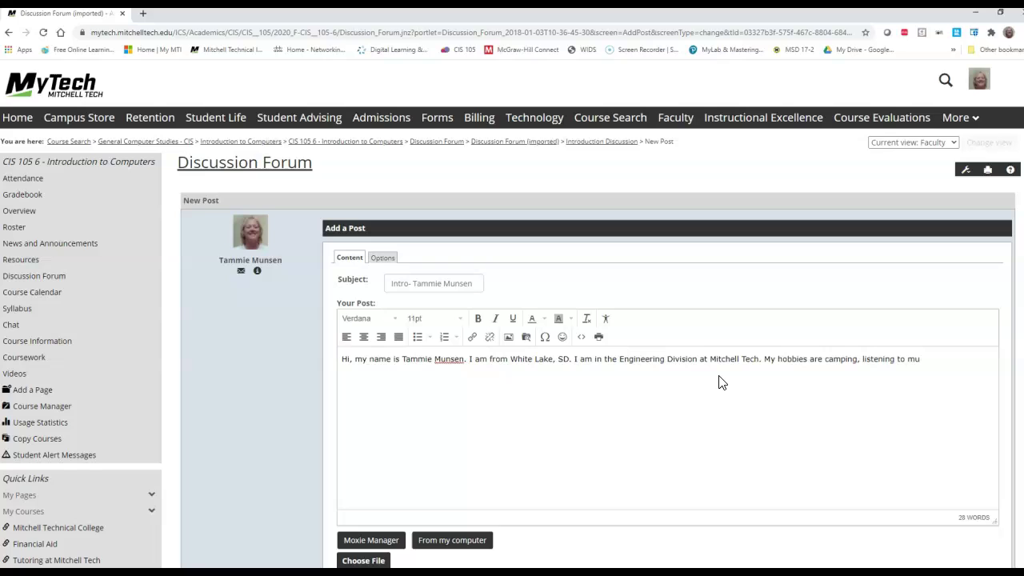
type("sic, swimming, and spending ")
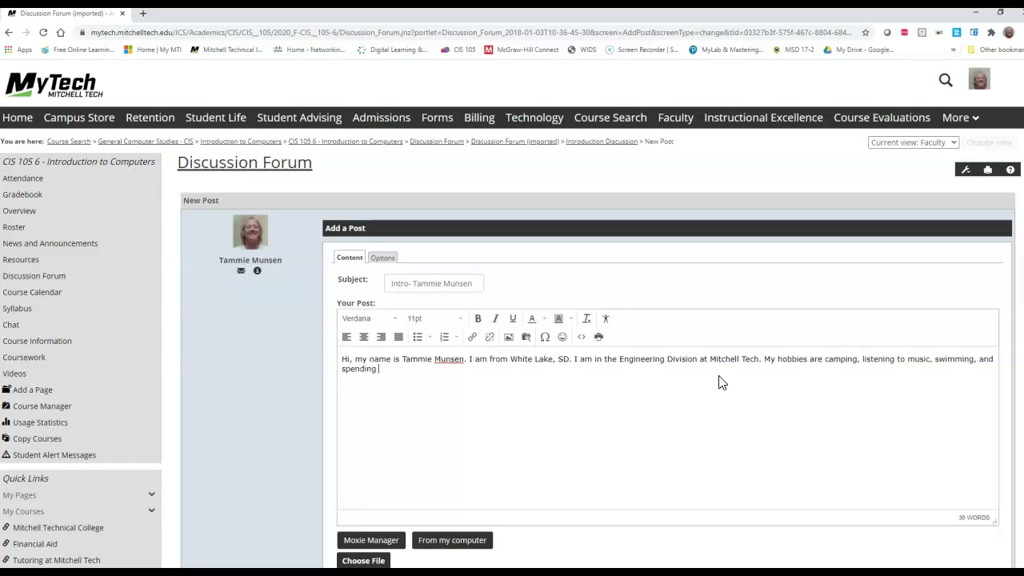
type("time with my family.")
key("Return")
type("~Tammie")
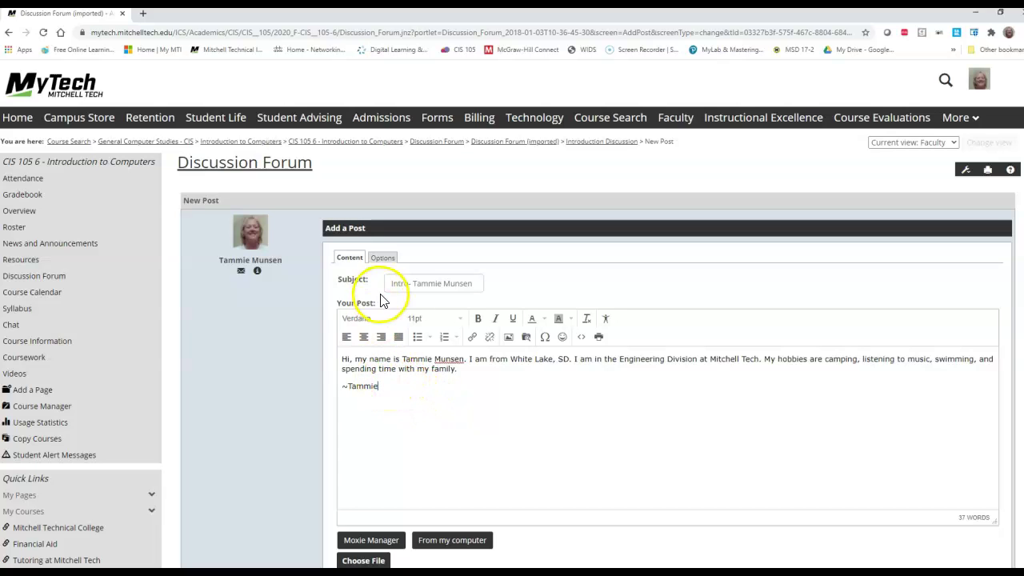
Preview the introduction post with its subject and body text
left_click(413, 290)
scroll(452, 360, "down", 2)
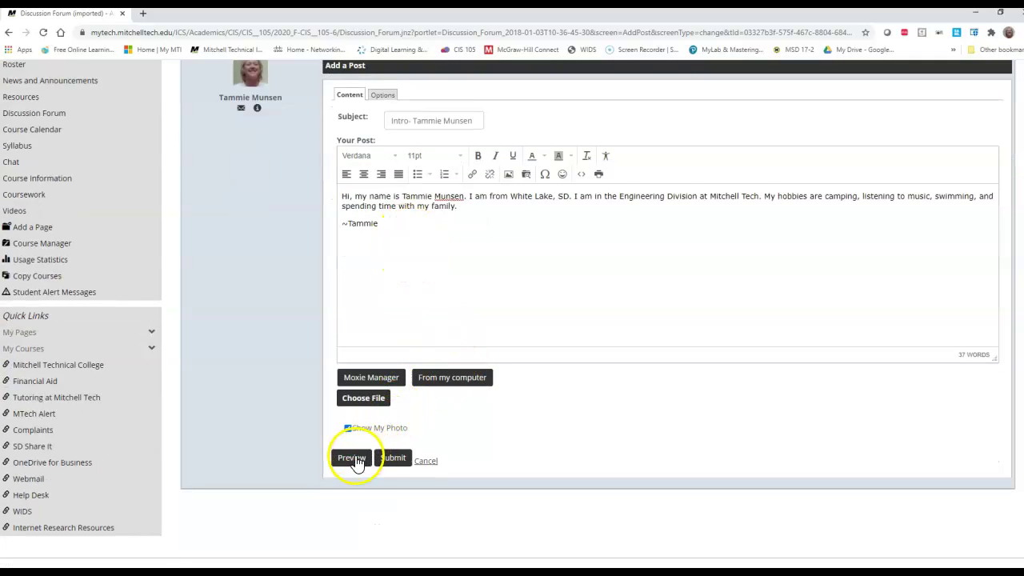
left_click(352, 460)
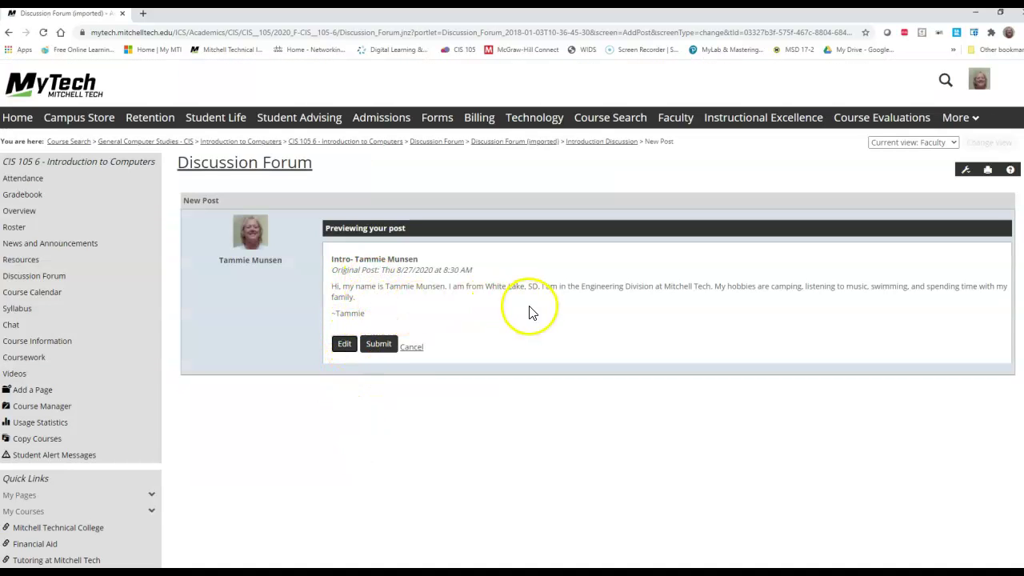
Reopen the previewed post for editing and add "I look forward to teaching you this semester." after the hobbies sentence
left_click(345, 345)
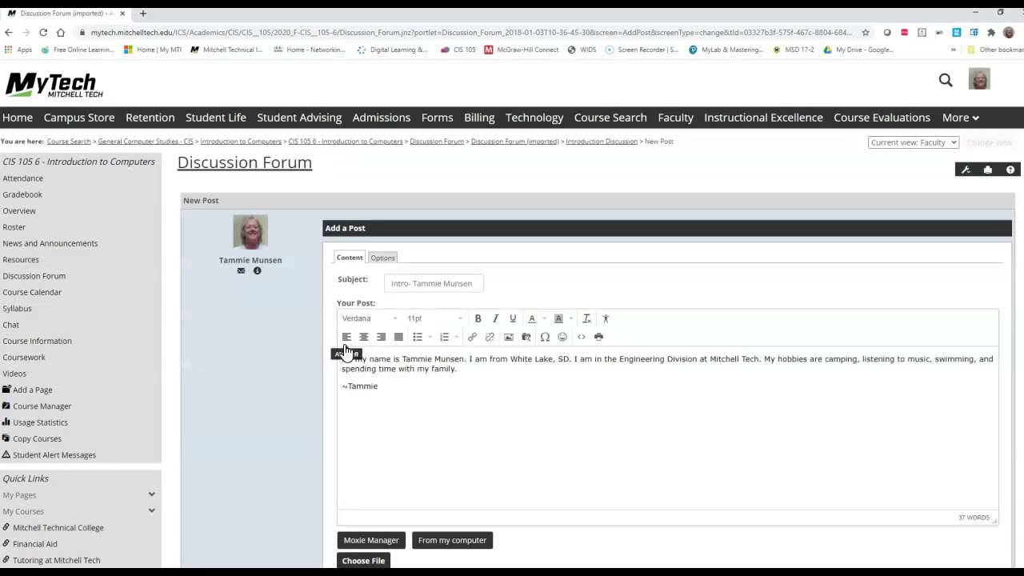
left_click(457, 372)
type("I look forware")
type("to ")
type("teach")
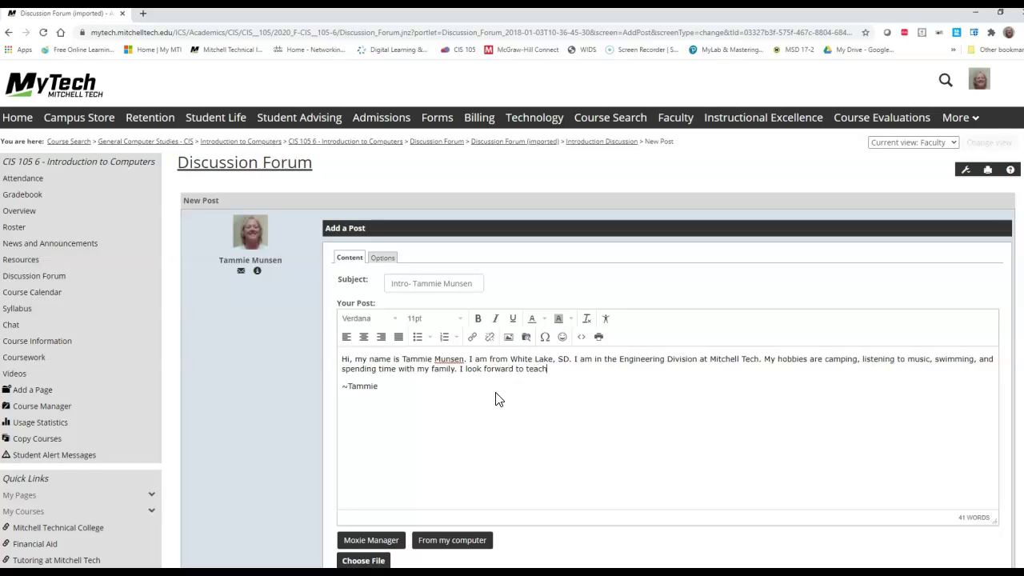
type("ing you this semester.")
Submit the introduction post to the Introduction Discussion topic
scroll(512, 384, "down", 2)
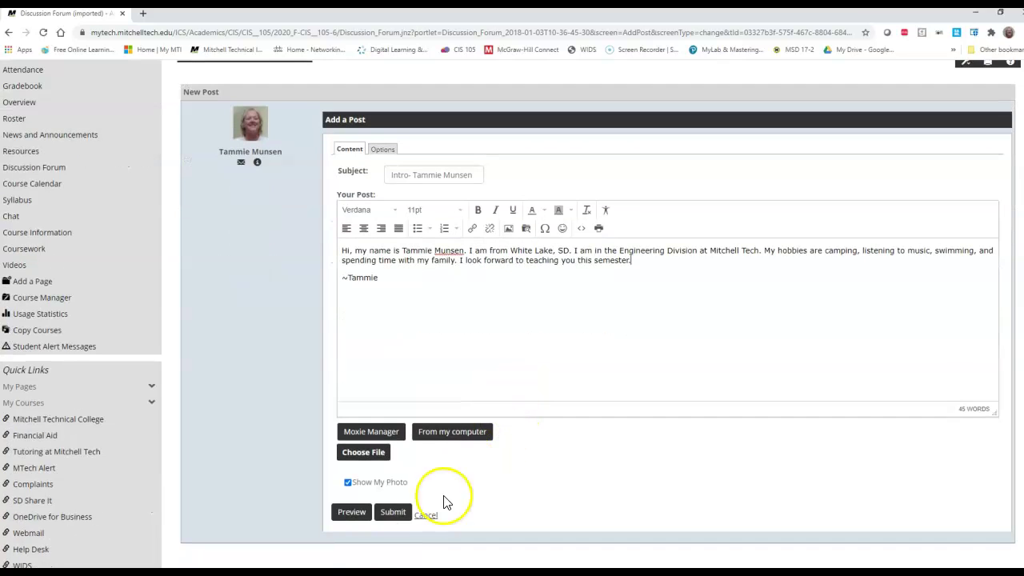
left_click(382, 521)
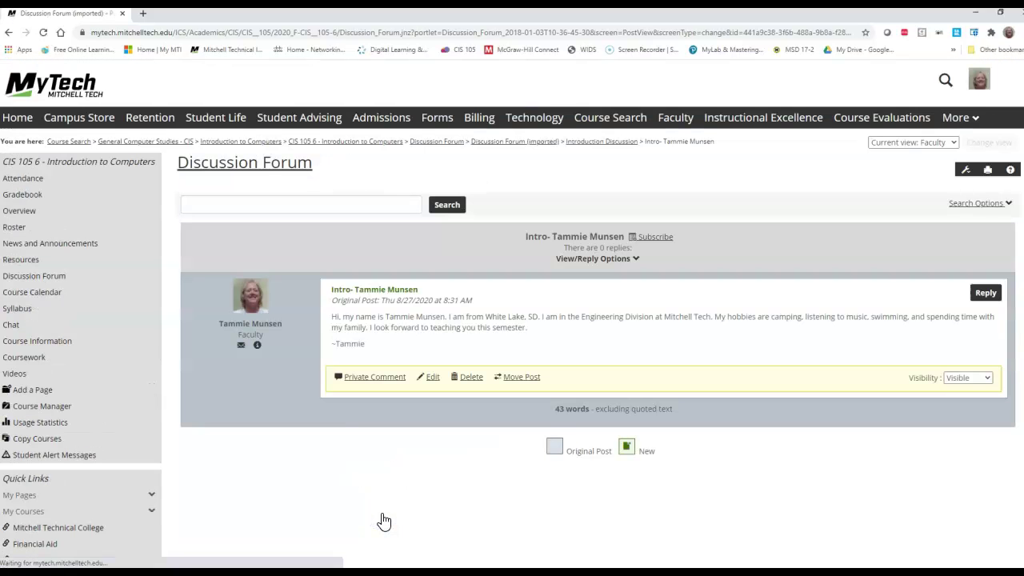
left_click(384, 512)
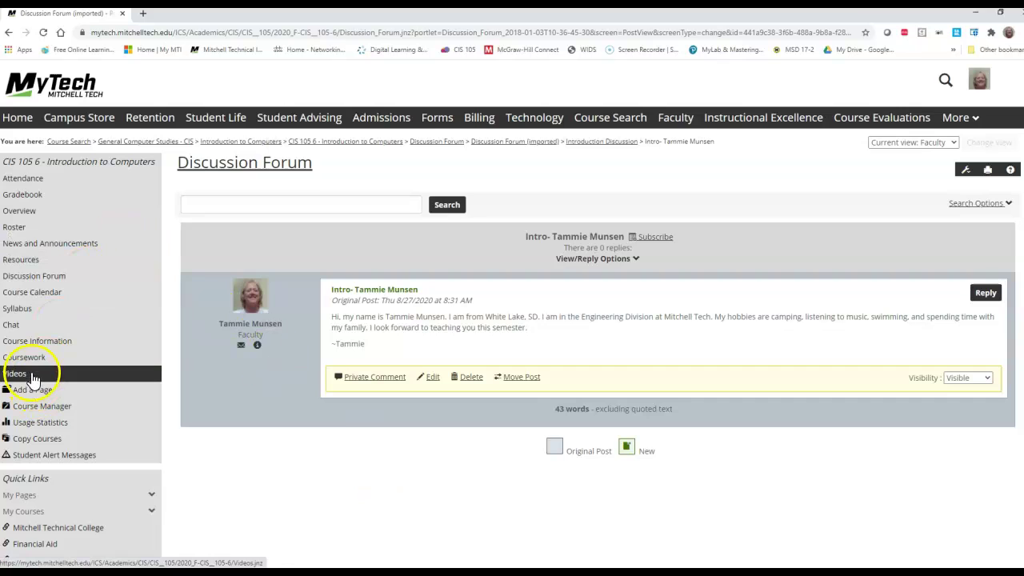
Go to the course's Coursework page and change the view from faculty to Students
left_click(20, 358)
left_click(944, 144)
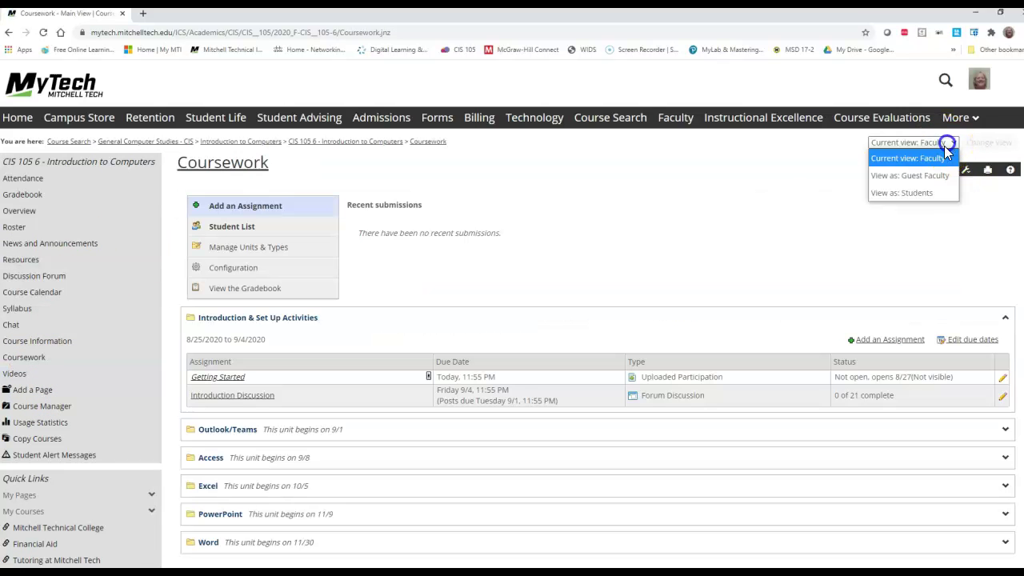
left_click(904, 193)
left_click(989, 143)
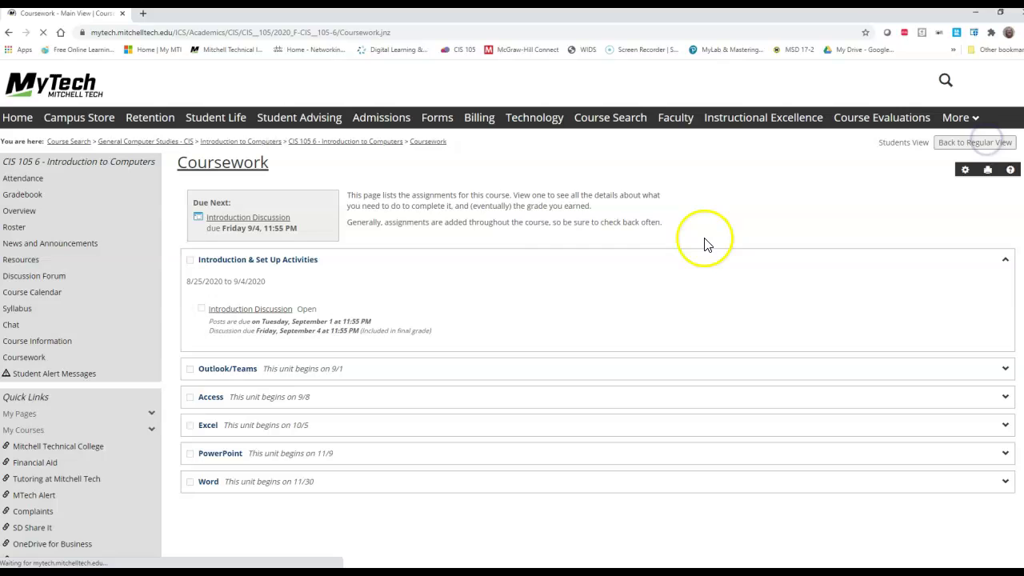
Open the Introduction Discussion assignment and review its instructions and the summary of initial posts and replies made so far
left_click(264, 309)
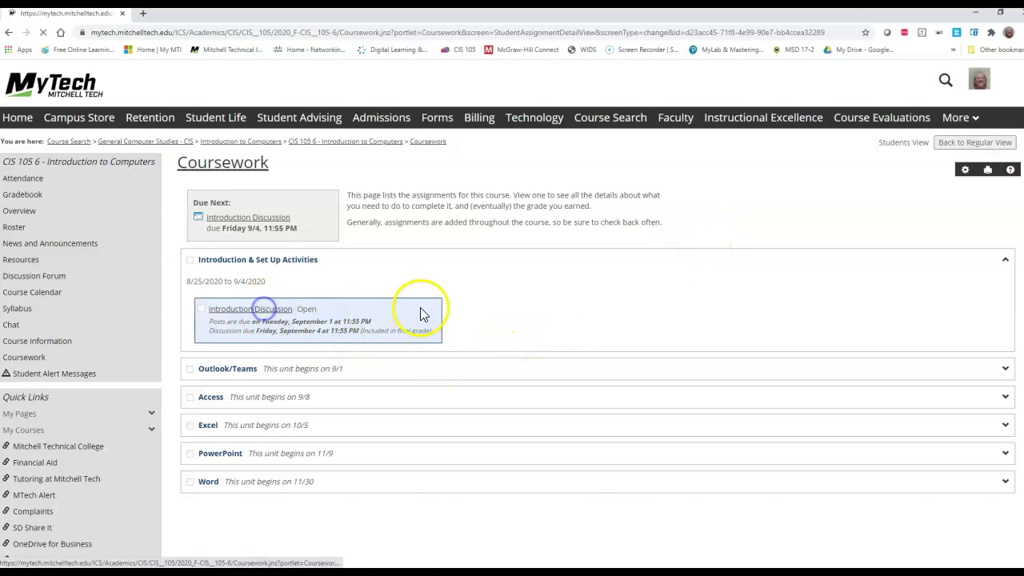
scroll(422, 315, "down", 10)
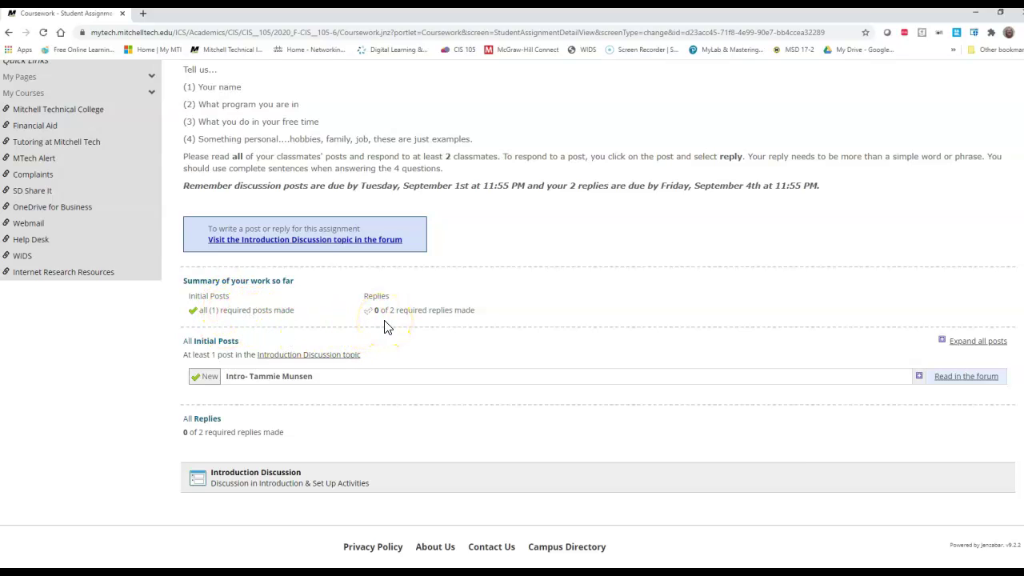
scroll(366, 359, "up", 4)
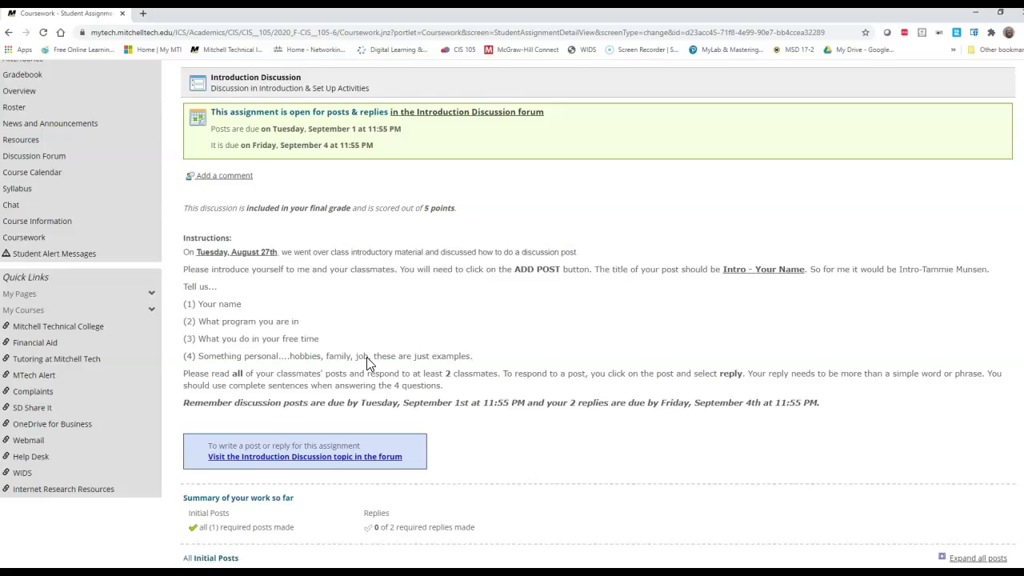
scroll(324, 427, "down", 3)
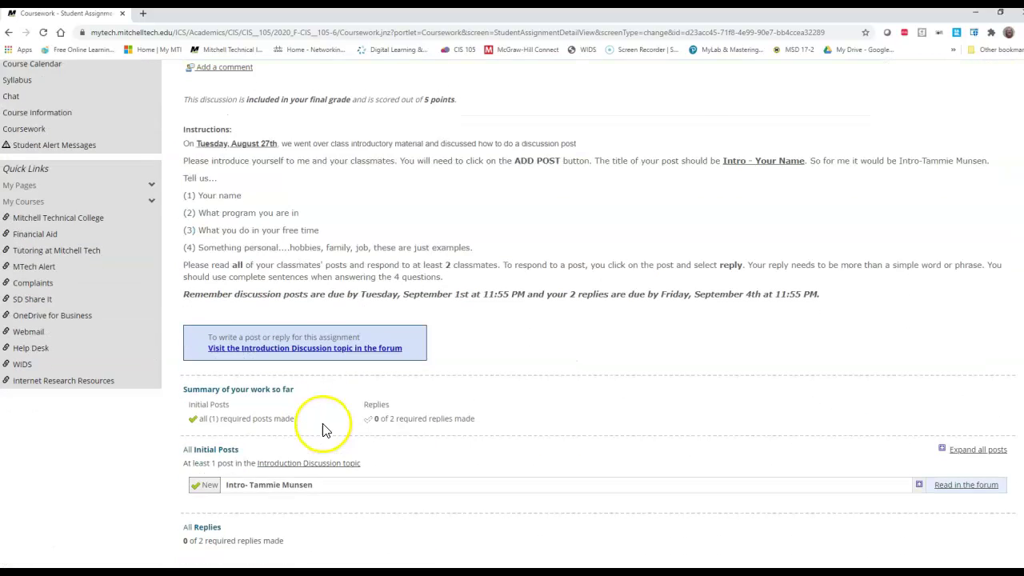
scroll(358, 441, "up", 4)
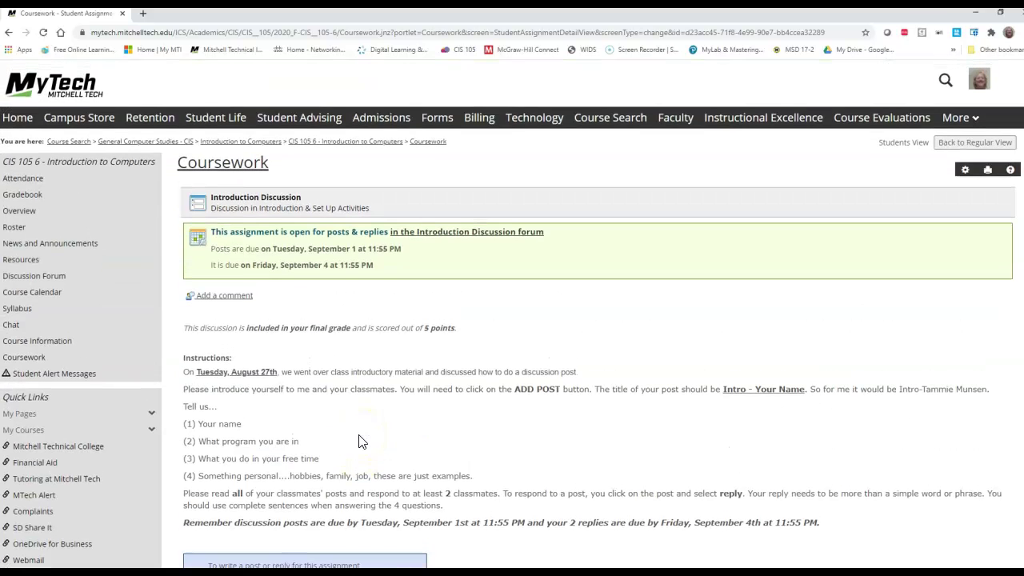